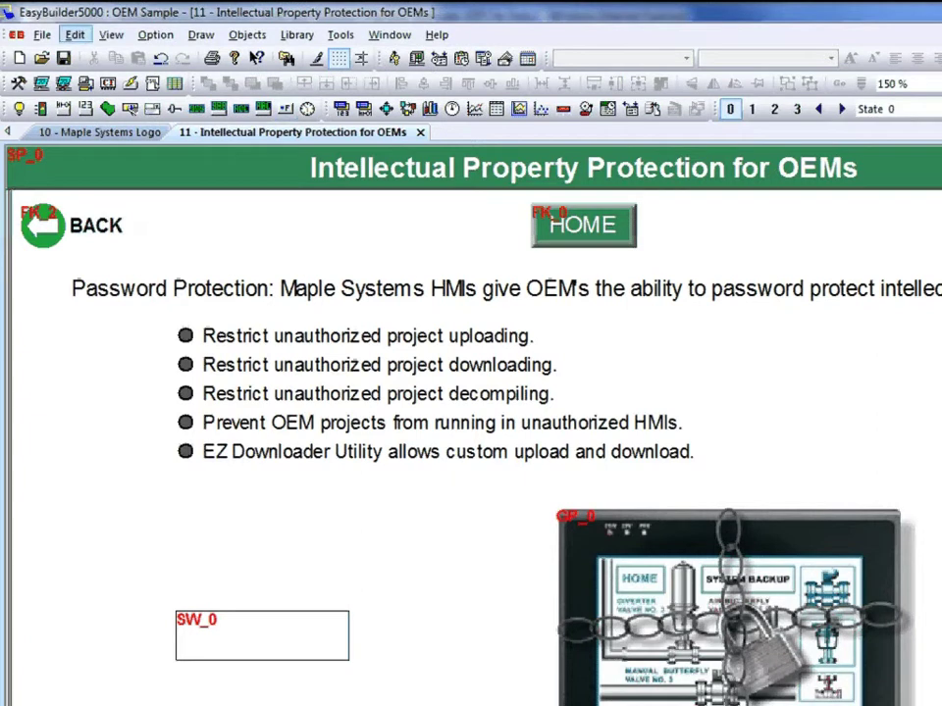
Review the project protection key in the general system parameters and the HMI key settings of the Set Word object SW_0.
left_click(75, 35)
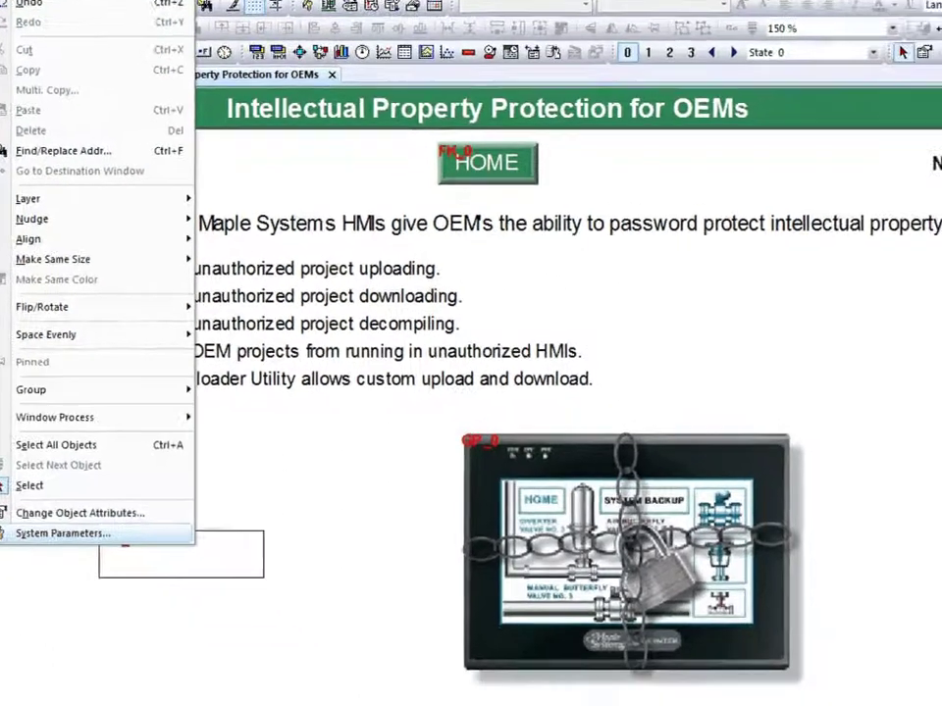
left_click(137, 613)
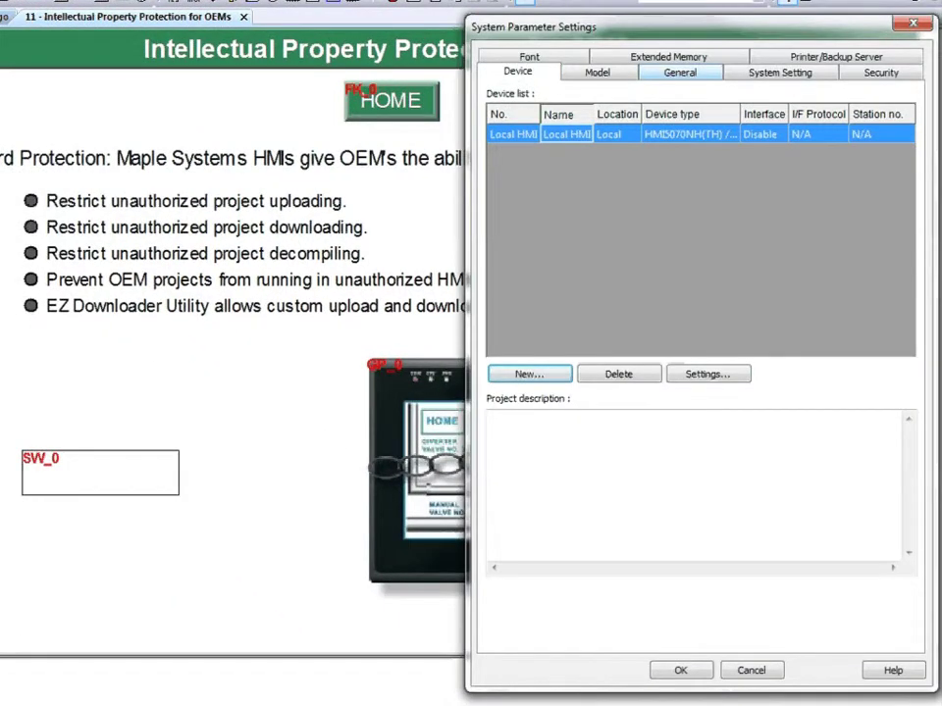
left_click(679, 71)
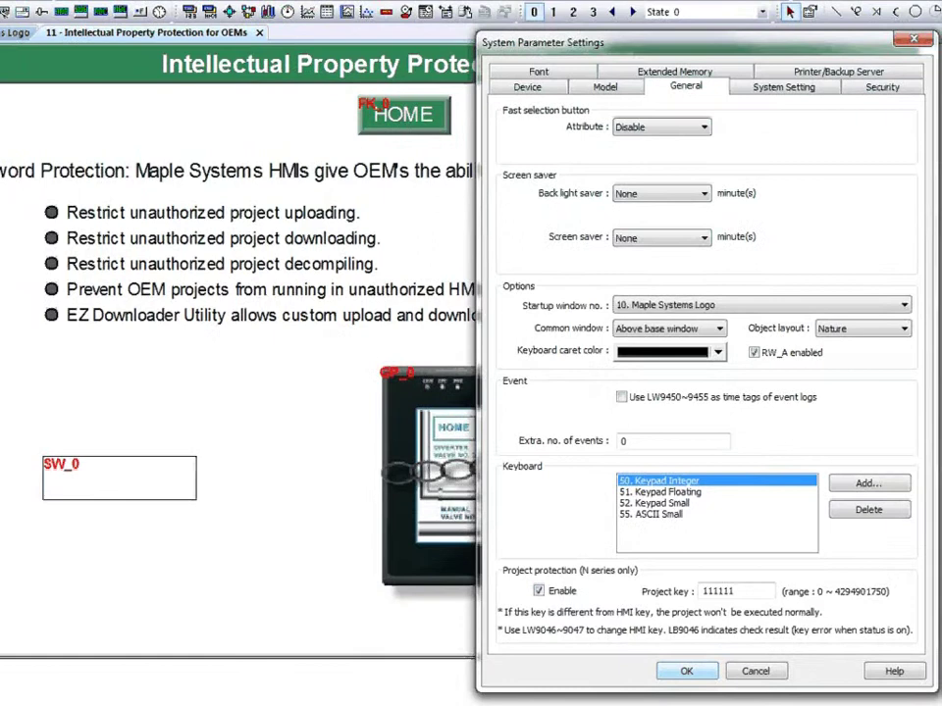
key("Return")
double_click(118, 478)
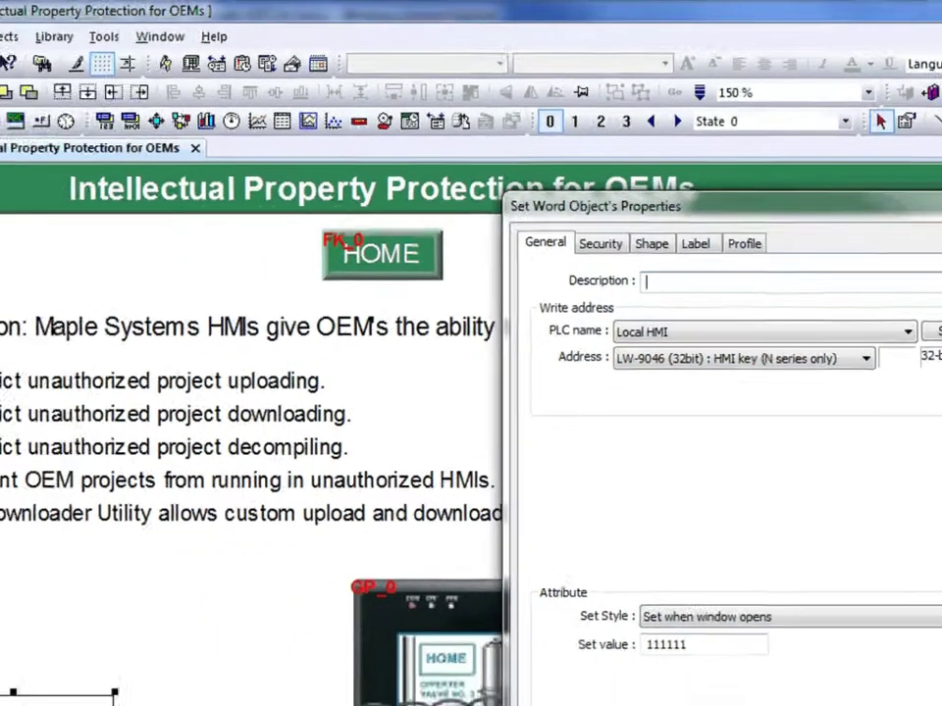
key("Return")
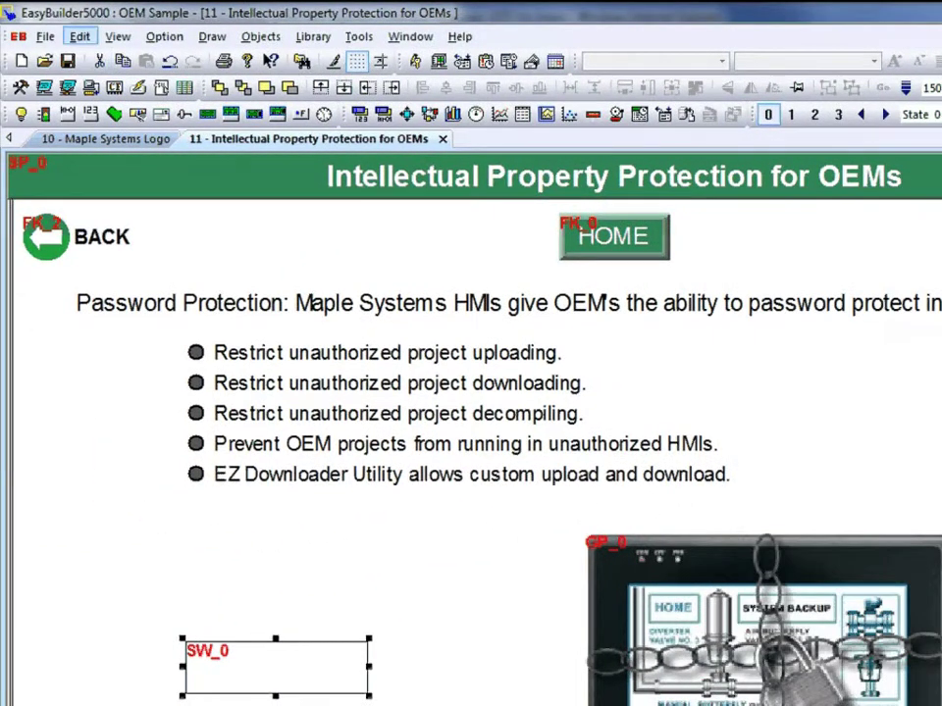
Open the system parameters at the System Setting options to examine the upload and remote operation restrictions.
left_click(79, 37)
left_click(146, 644)
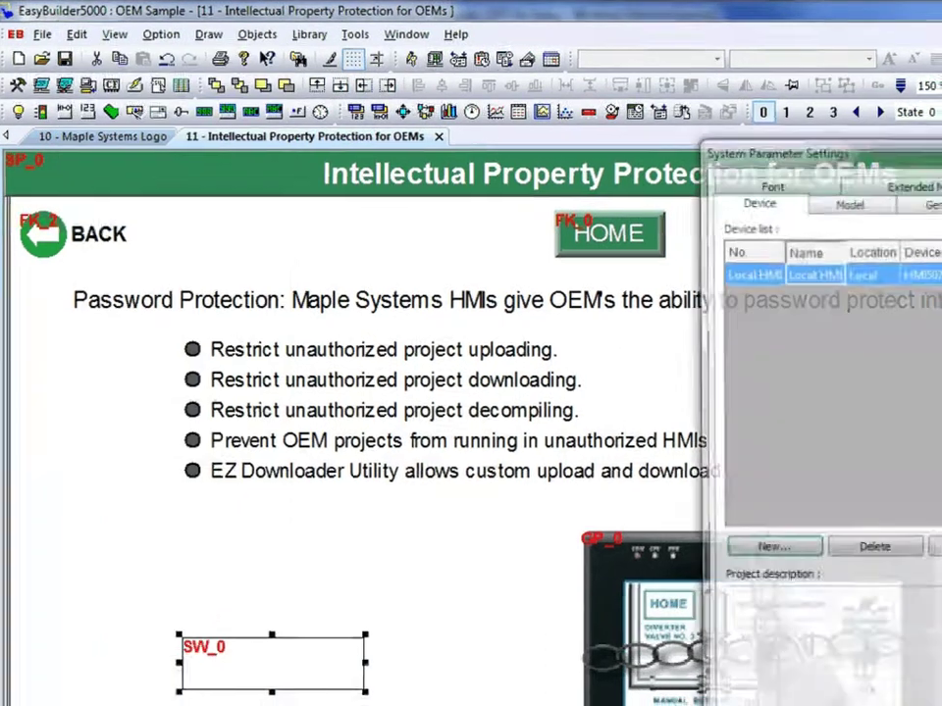
left_click(779, 69)
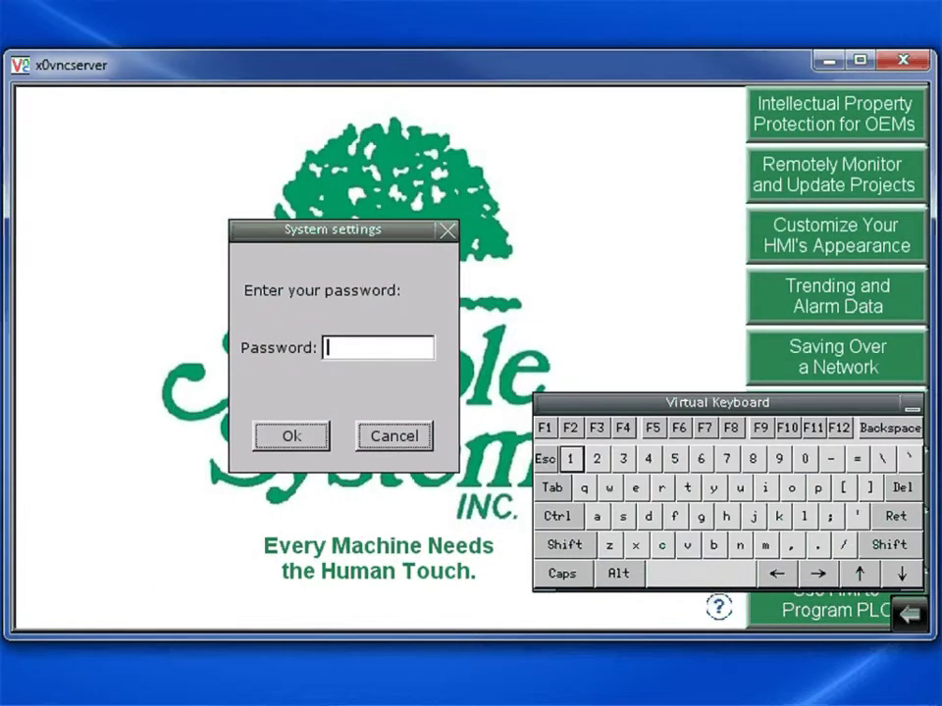
Switch to the HMI's VNC session and enter the system settings password to unlock its settings.
left_click(571, 458)
left_click(571, 458)
left_click(571, 459)
left_click(571, 458)
left_click(571, 458)
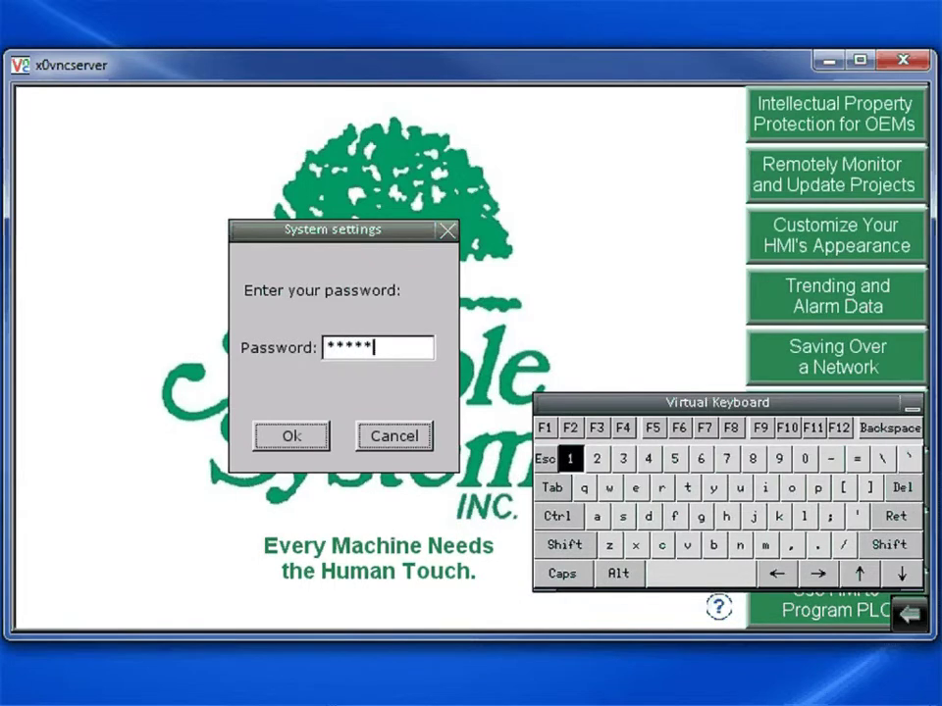
key("Return")
Set a new upload password in the HMI's security settings, entering and confirming the password.
left_click(470, 158)
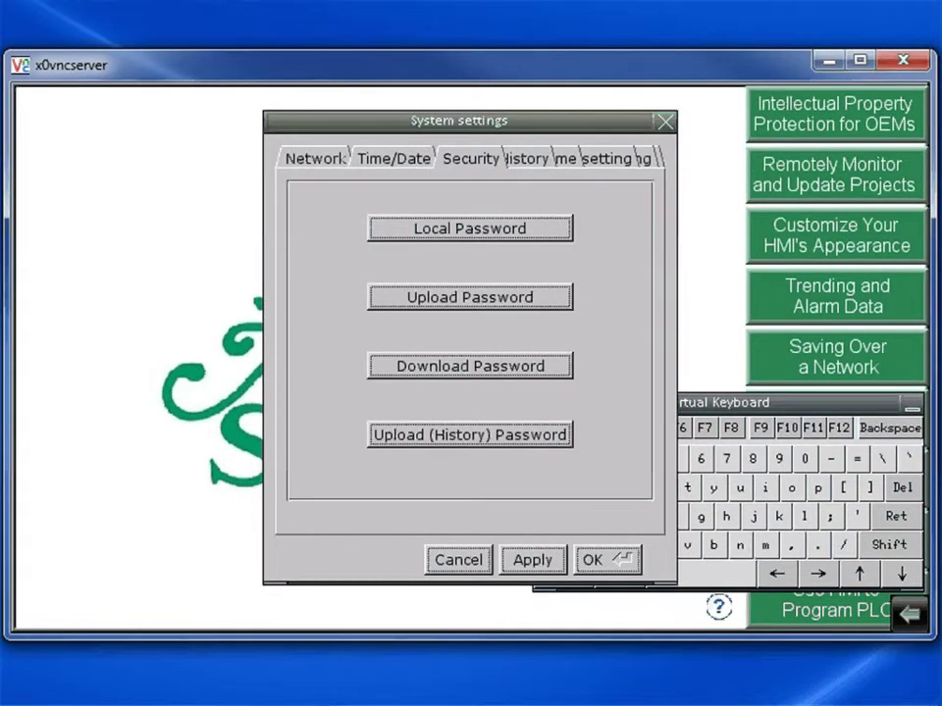
left_click(470, 296)
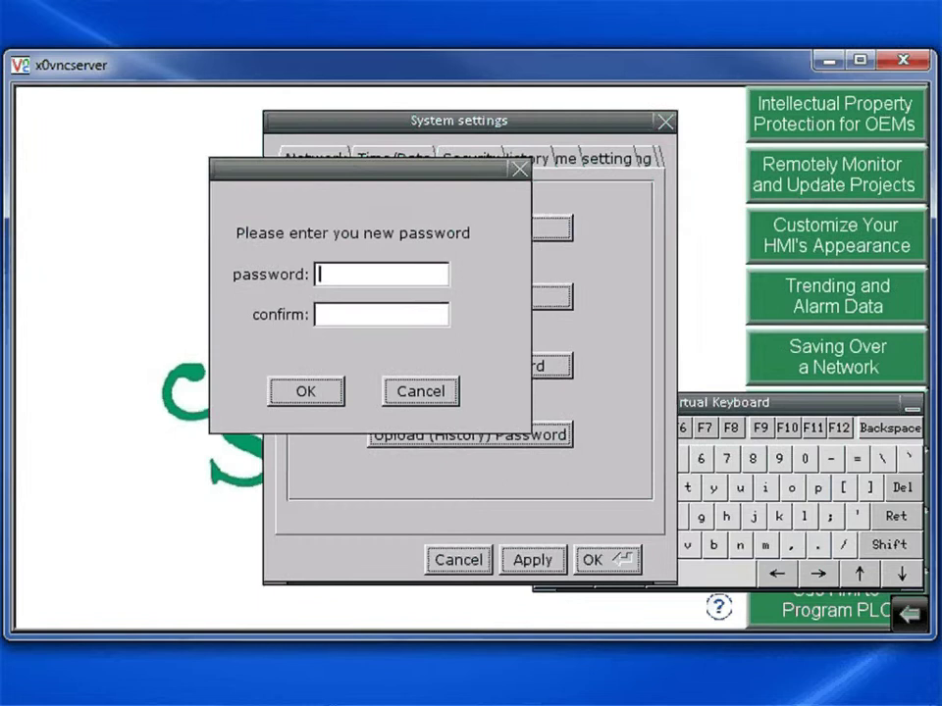
type("111111")
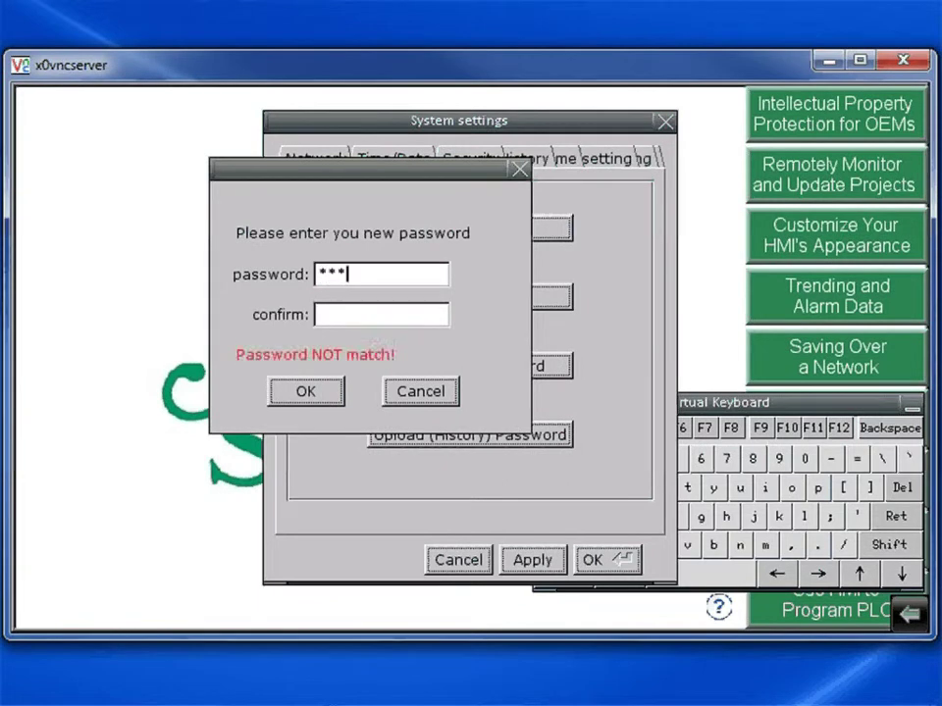
left_click(381, 314)
type("111111")
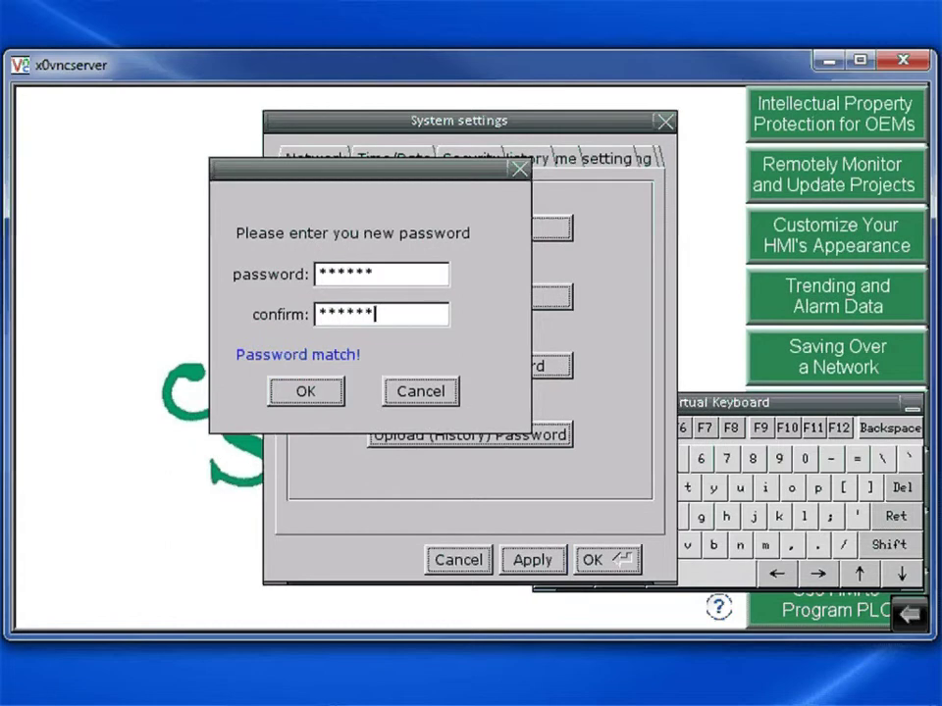
left_click(305, 391)
Set a new download password in the HMI's security settings, entering and confirming the password.
left_click(470, 366)
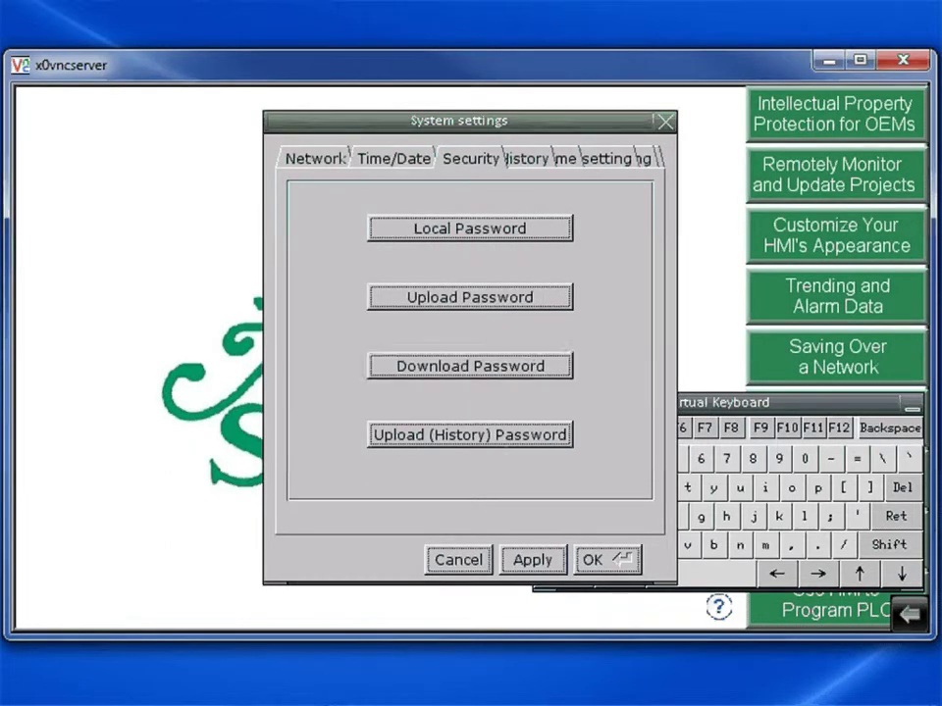
key("Return")
type("111111")
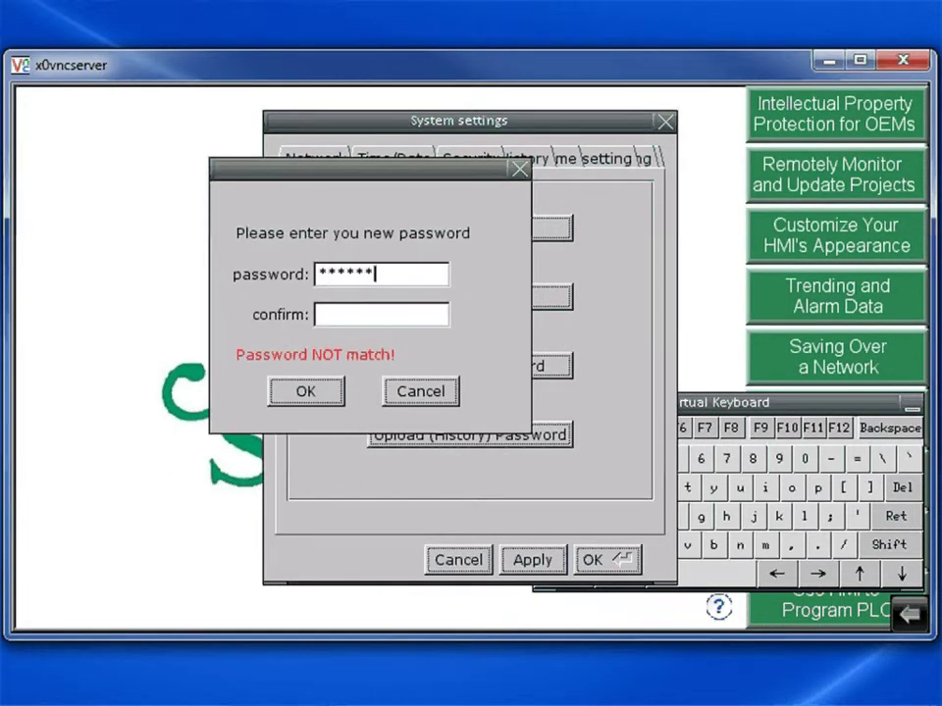
left_click(381, 313)
type("111111")
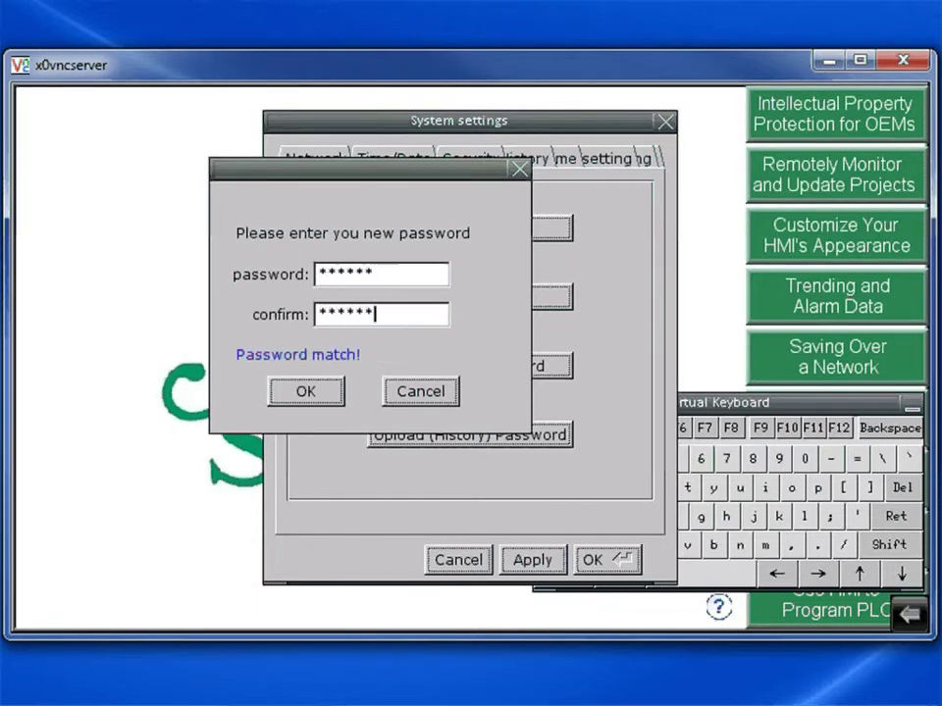
key("Return")
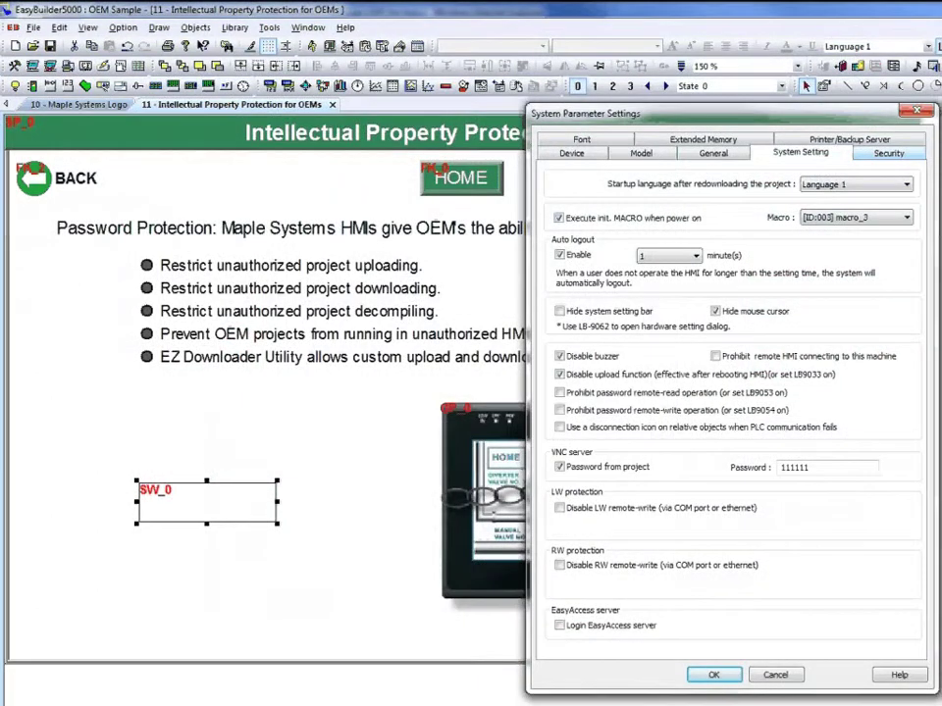
Return to EasyBuilder5000 and accept the project password for the MTP file in the security parameters.
left_click(887, 153)
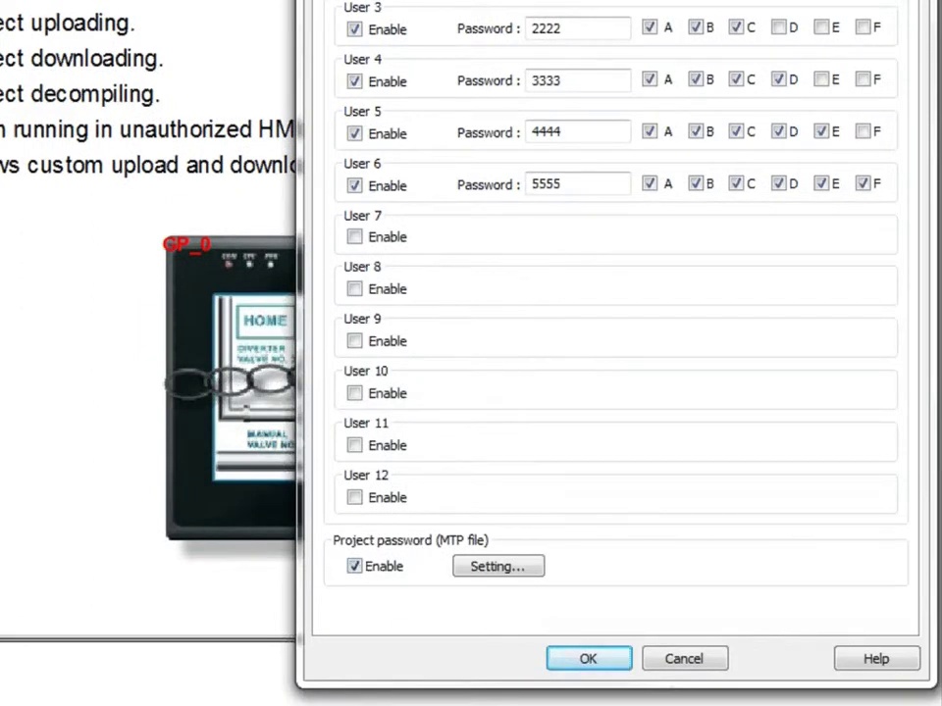
left_click(497, 566)
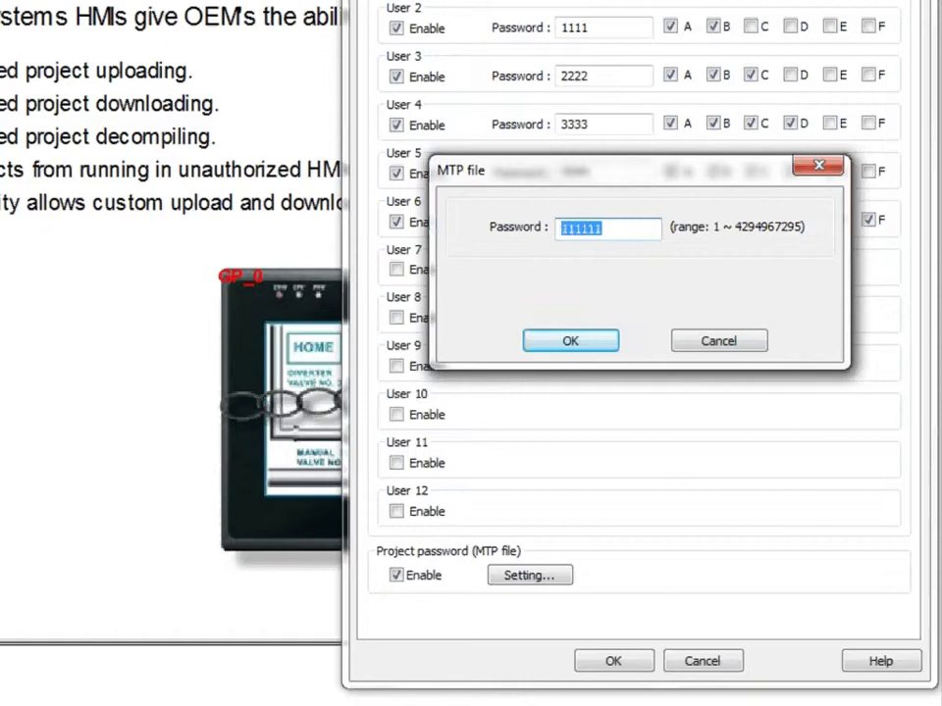
key("Return")
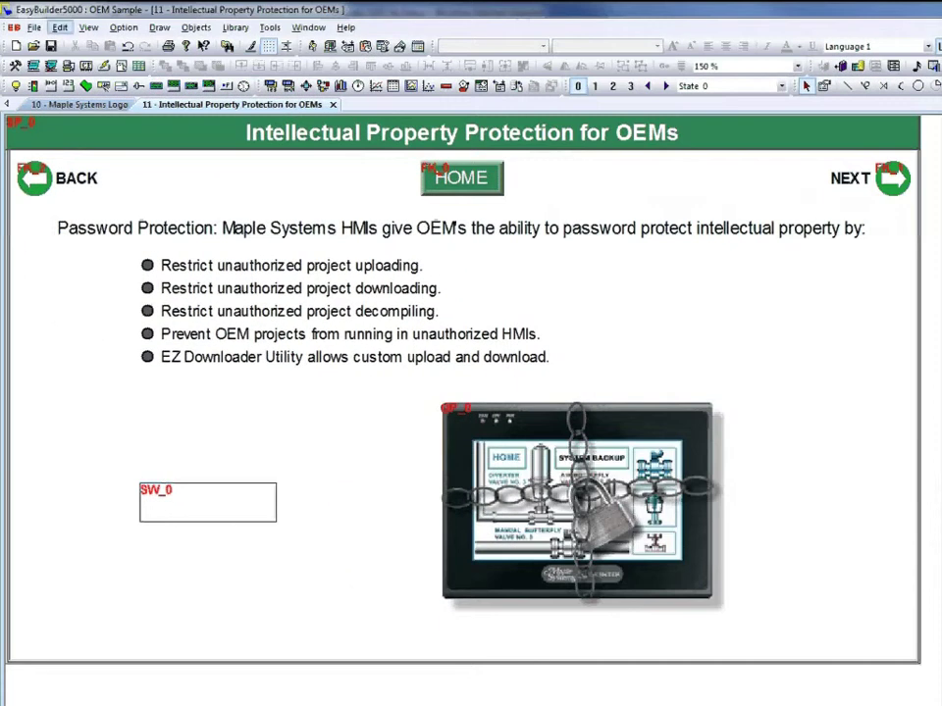
Close the OEM Sample project and save its changes.
left_click(32, 26)
left_click(56, 77)
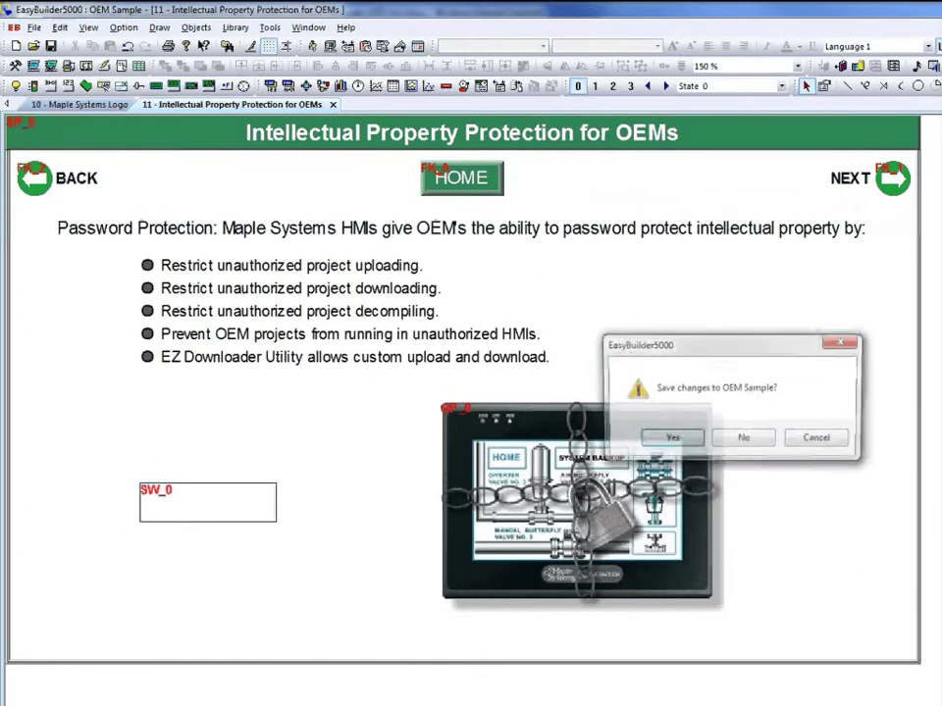
key("Return")
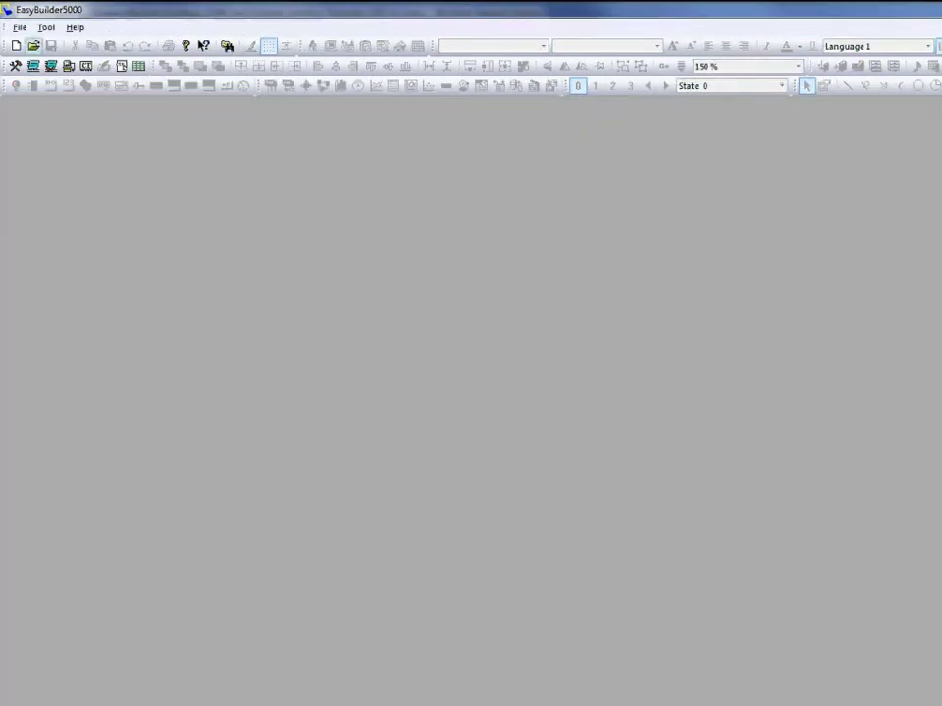
Reopen the recent OEM Sample project, entering the project password.
left_click(19, 27)
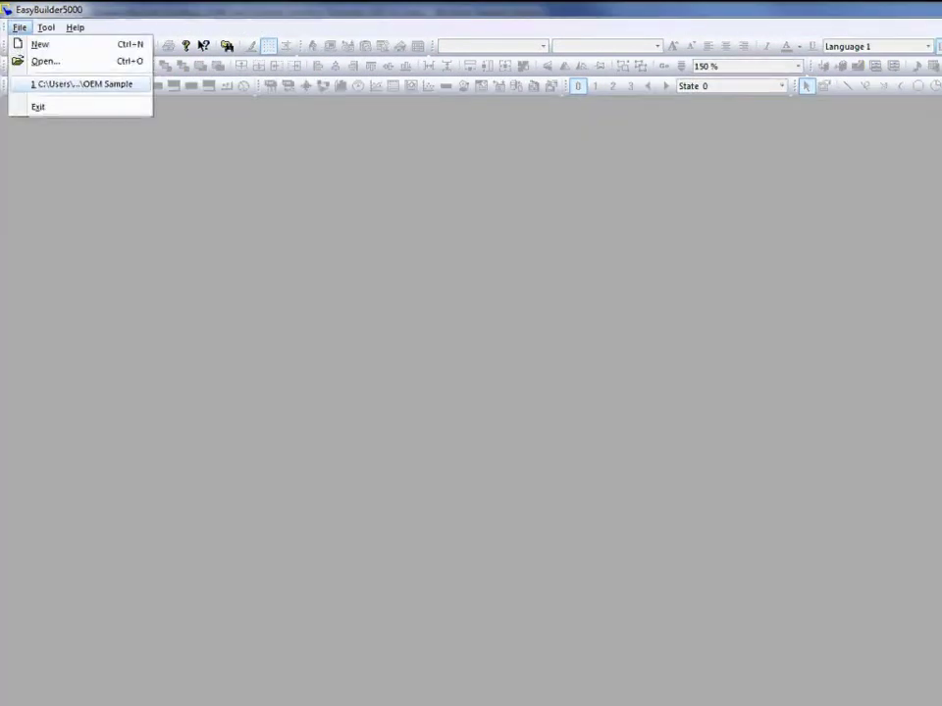
left_click(82, 84)
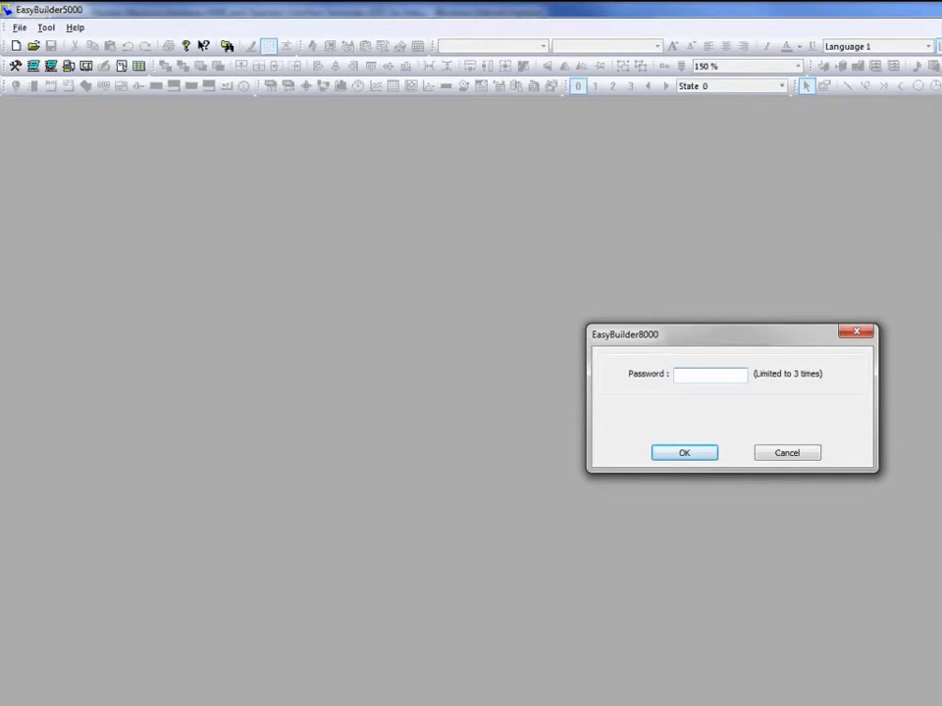
type("111111")
key("Return")
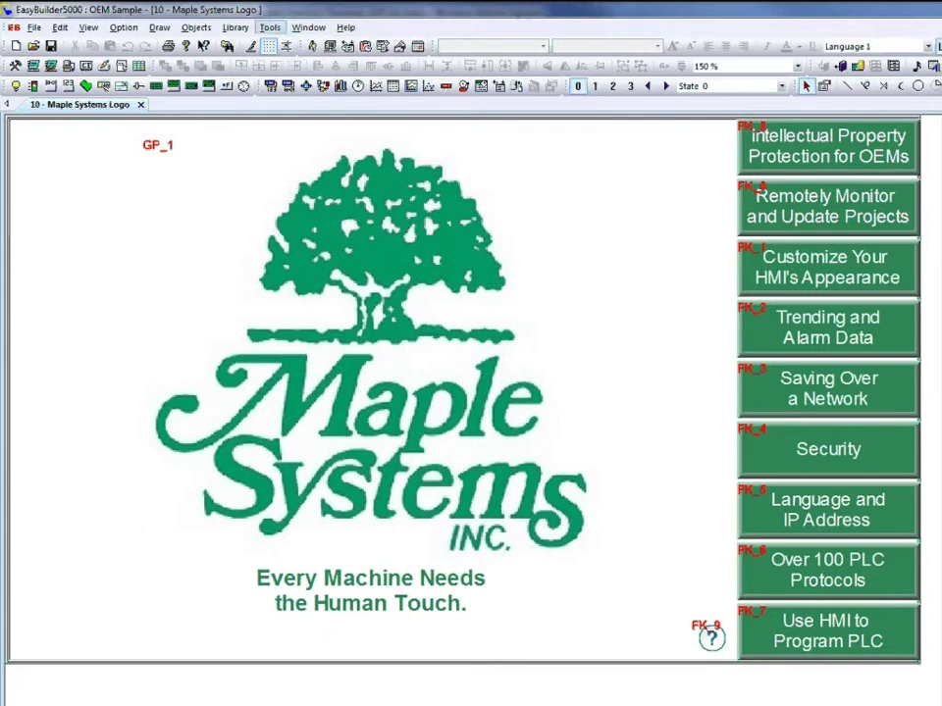
Open the project's compile settings and confirm the XOB password used in the decompiler.
key("alt+t")
key("Return")
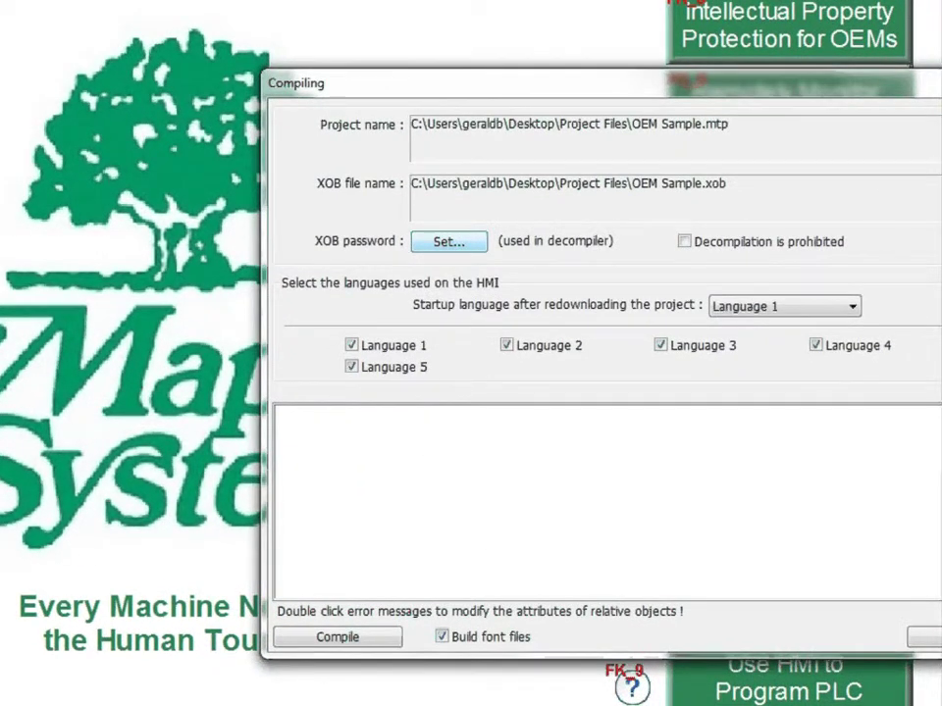
left_click(449, 242)
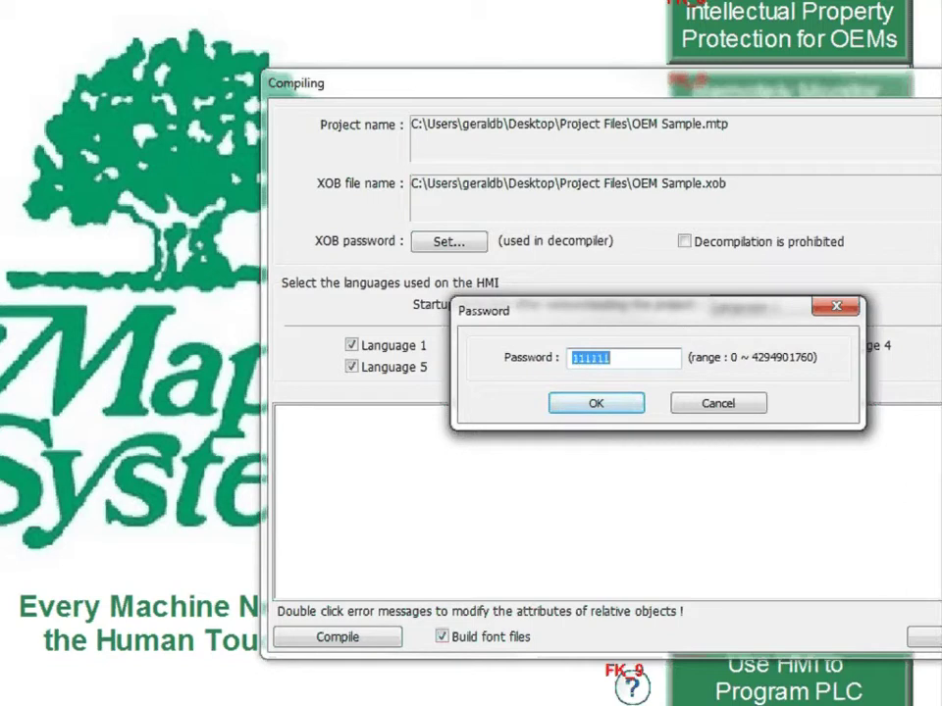
key("Tab")
key("Return")
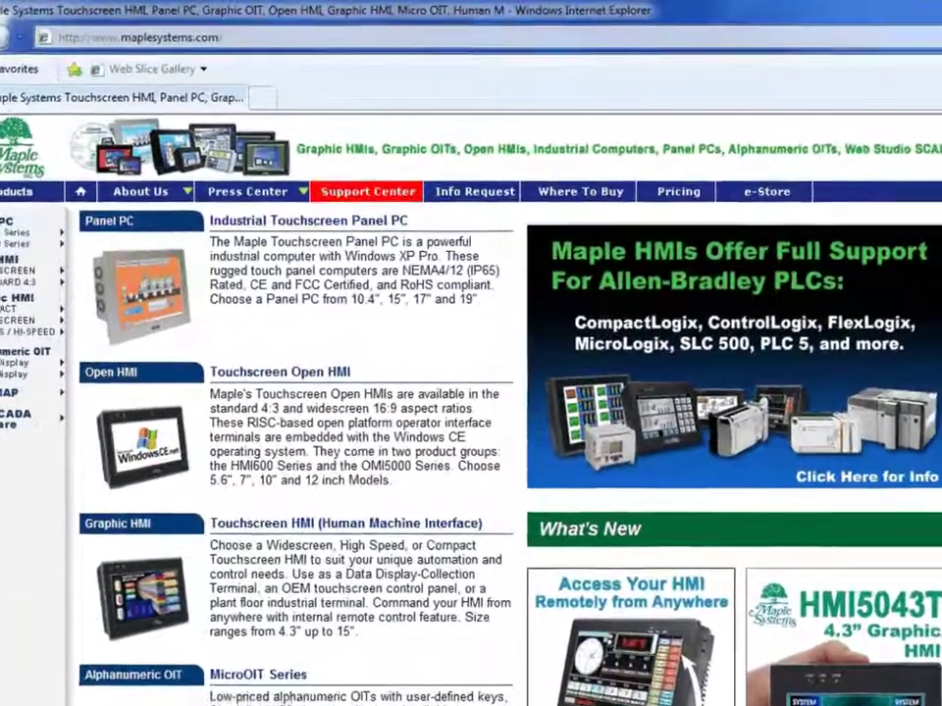
Switch to the Maple Systems website, open the Support Center's Demo Software page, and view the installed EZware-5000 Utilities.
left_click(368, 192)
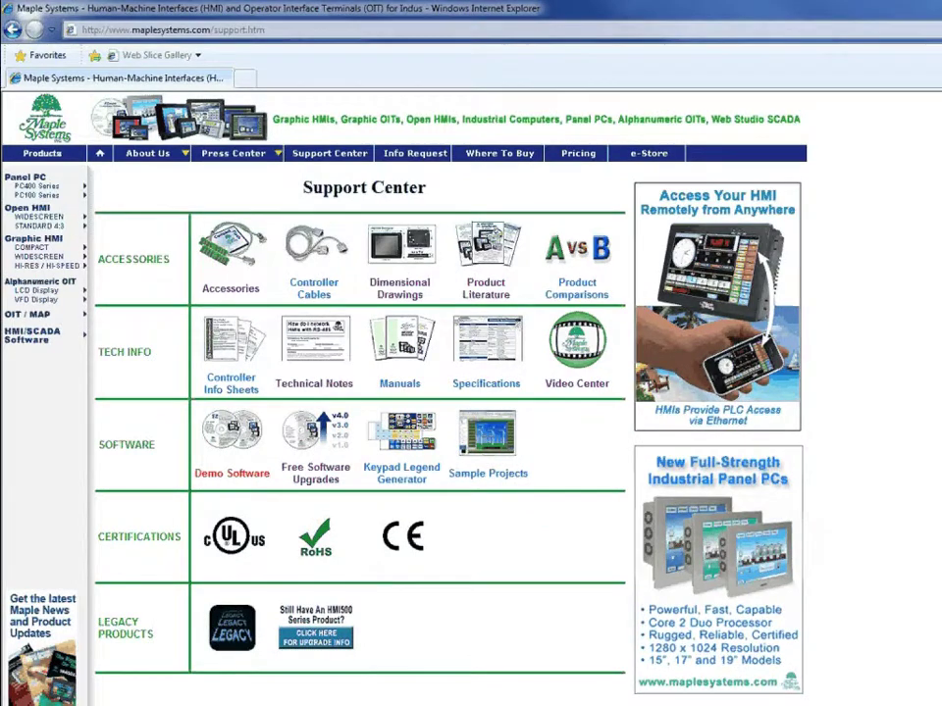
left_click(231, 473)
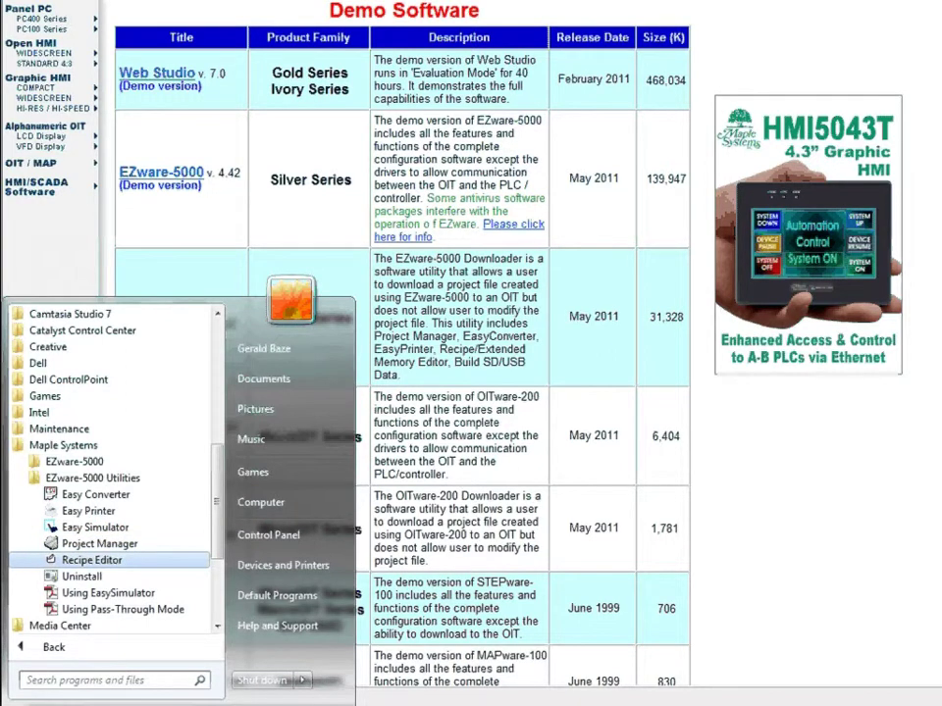
left_click(91, 560)
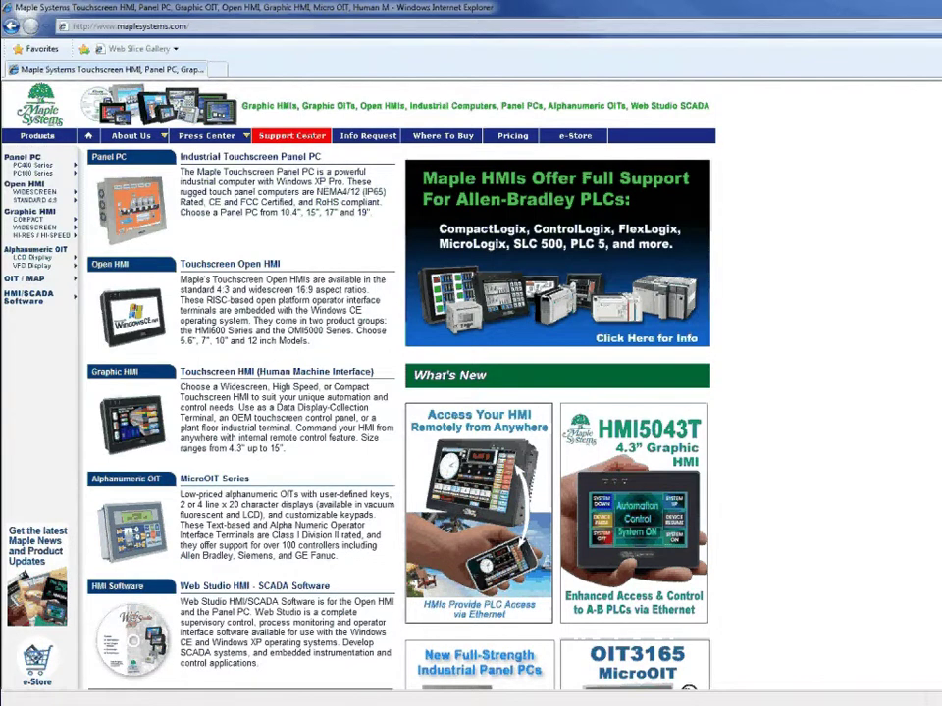
Open the Support Center from the Maple Systems home page.
left_click(291, 136)
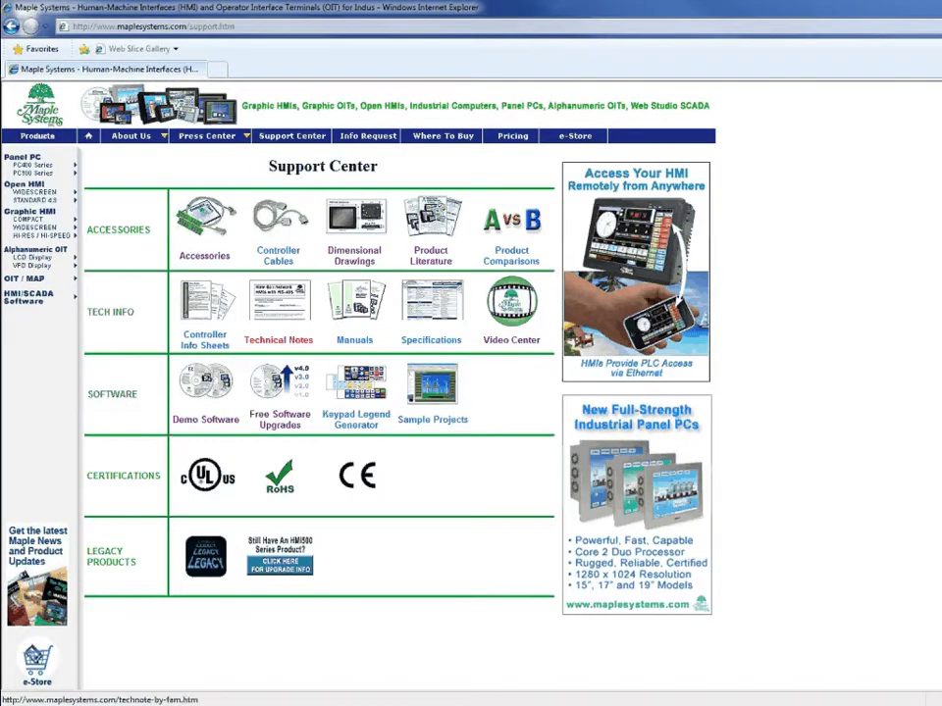